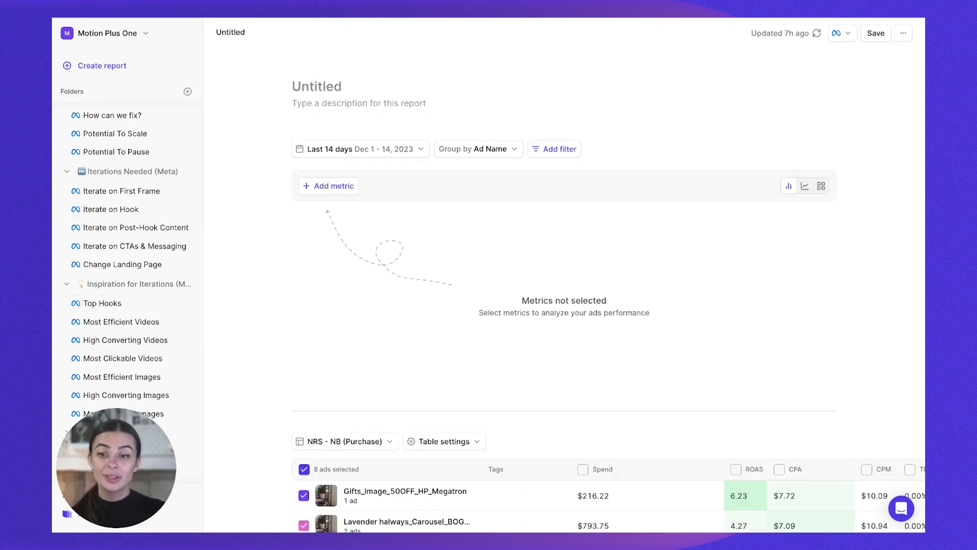
pyautogui.click(113, 68)
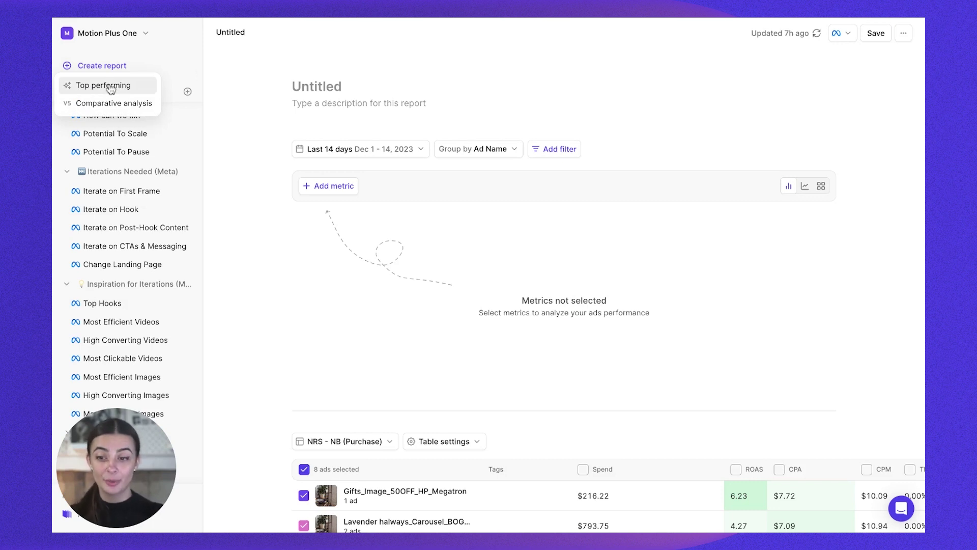
pyautogui.click(276, 185)
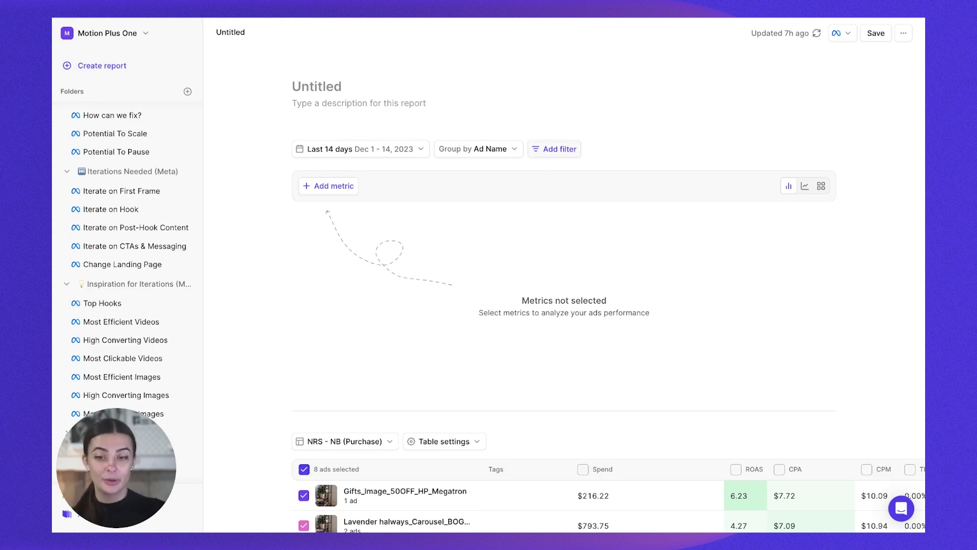
# Add a performance filter to the untitled report for a Hook score below 70
pyautogui.click(554, 148)
pyautogui.write('hook')
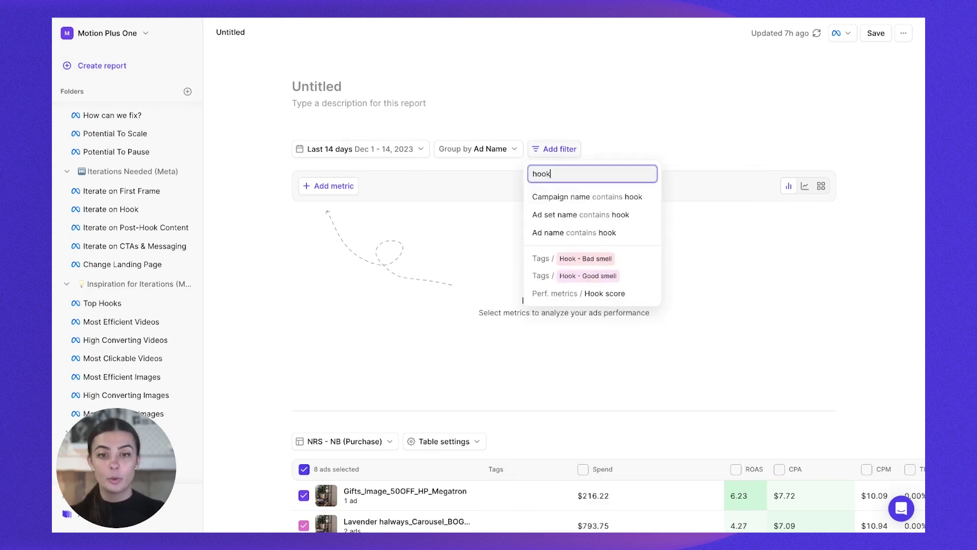
pyautogui.click(563, 294)
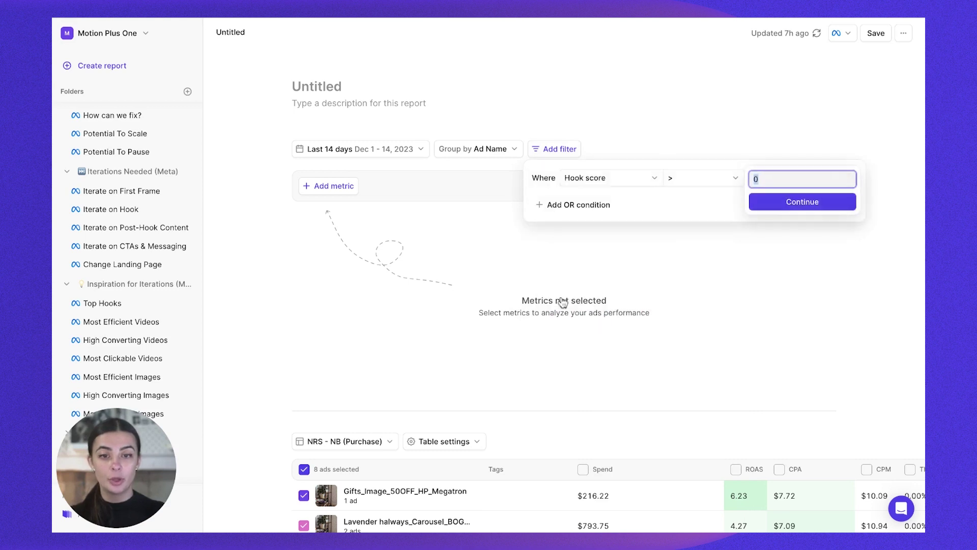
pyautogui.click(687, 178)
pyautogui.click(684, 222)
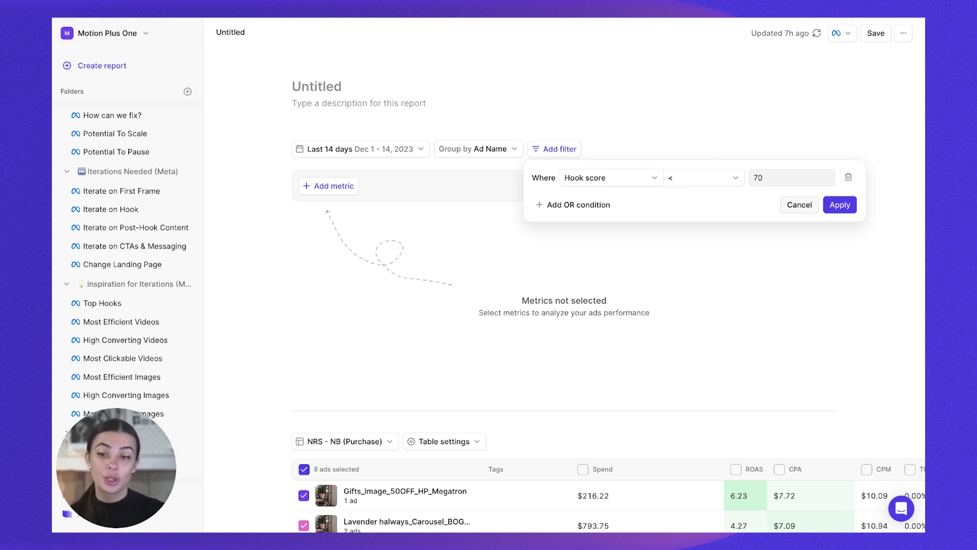
pyautogui.click(840, 204)
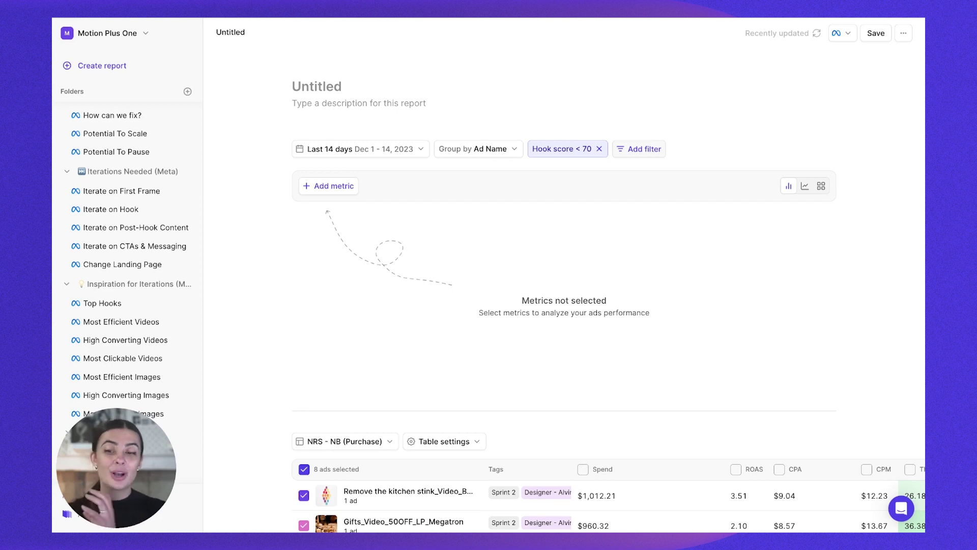
# Add a second performance filter requiring a Convert score above 70
pyautogui.write('con')
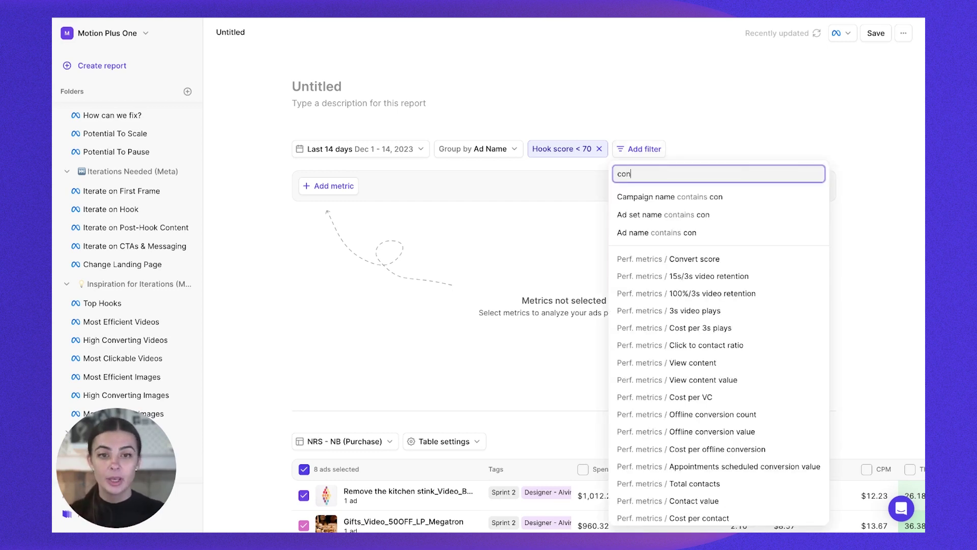
pyautogui.write('vert')
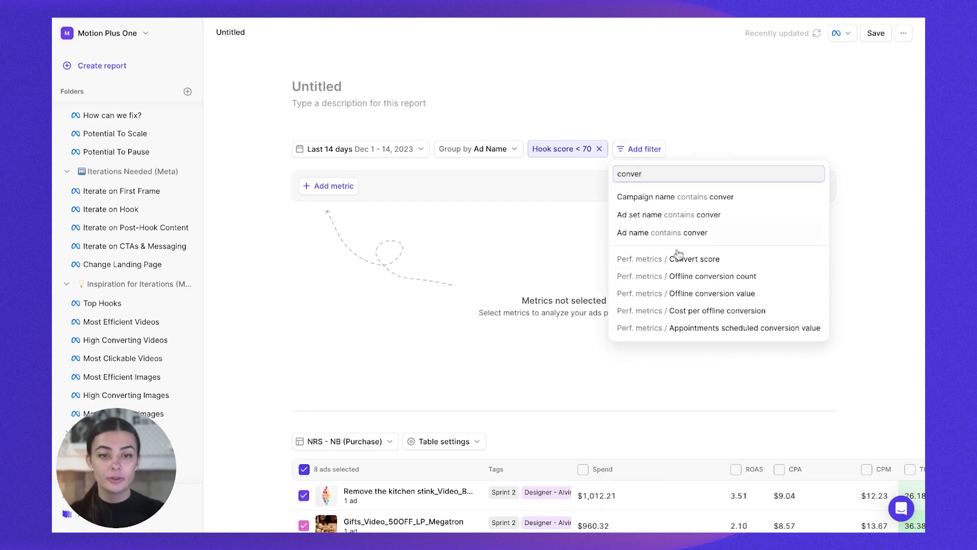
pyautogui.click(699, 268)
pyautogui.write('70')
pyautogui.click(881, 206)
pyautogui.click(898, 205)
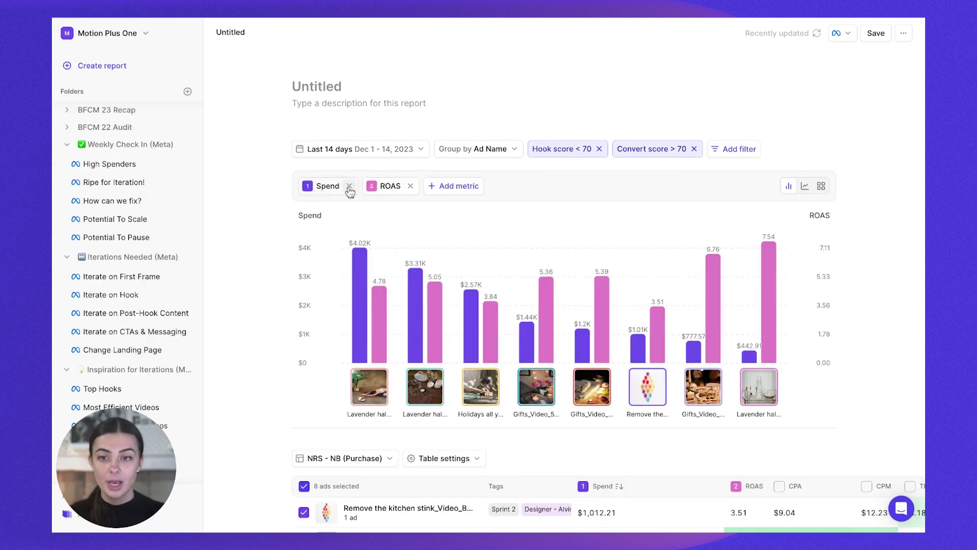
# Replace the Spend and ROAS metrics in the chart with Hook score and Convert score
pyautogui.click(349, 186)
pyautogui.click(346, 186)
pyautogui.click(323, 189)
pyautogui.write('hook')
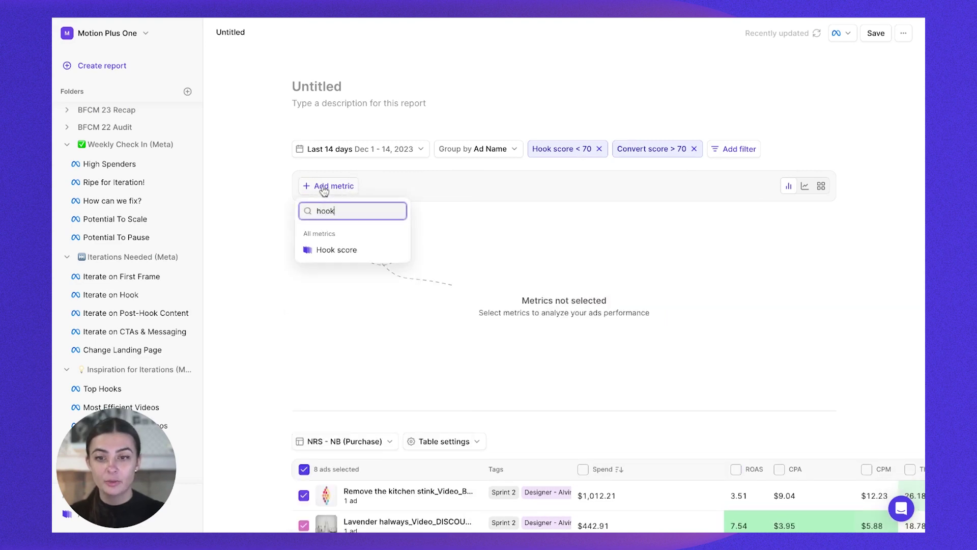
pyautogui.click(360, 253)
pyautogui.click(418, 191)
pyautogui.write('conv')
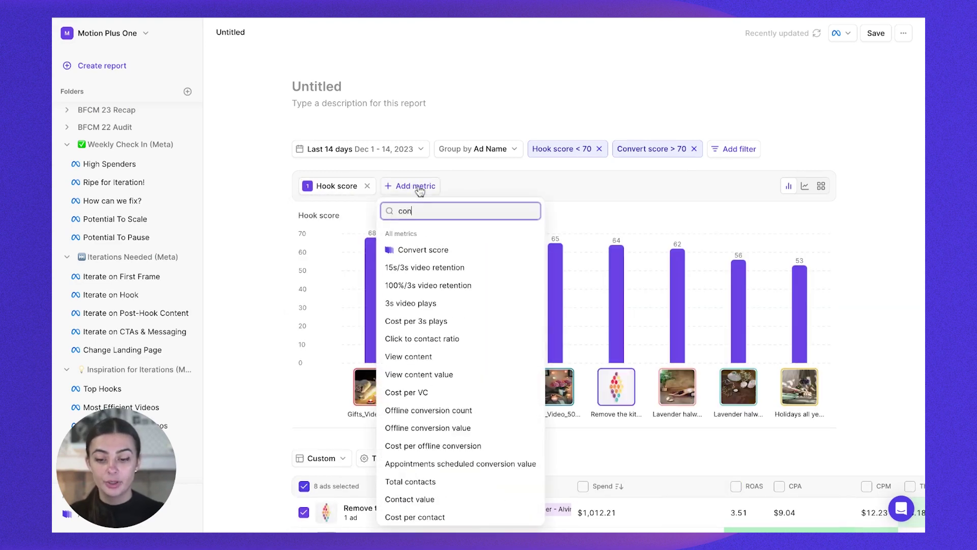
pyautogui.click(435, 248)
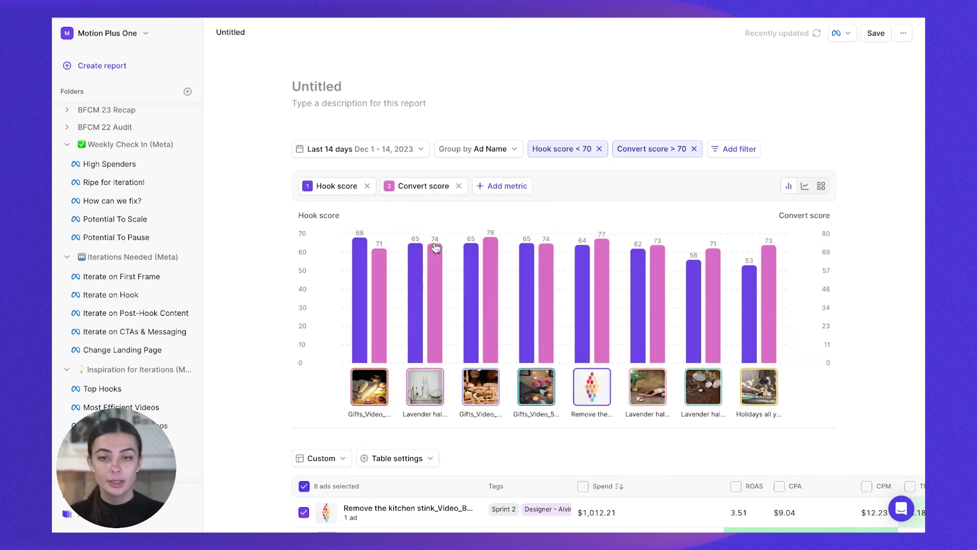
# Add a filter limiting the report to ads with Spend above 100 USD
pyautogui.click(733, 151)
pyautogui.click(753, 293)
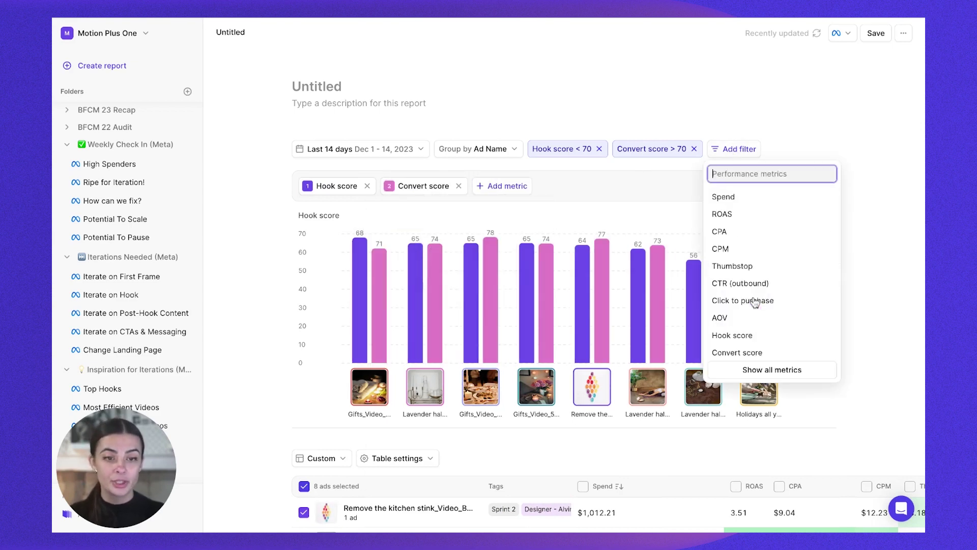
pyautogui.click(736, 198)
pyautogui.write('100')
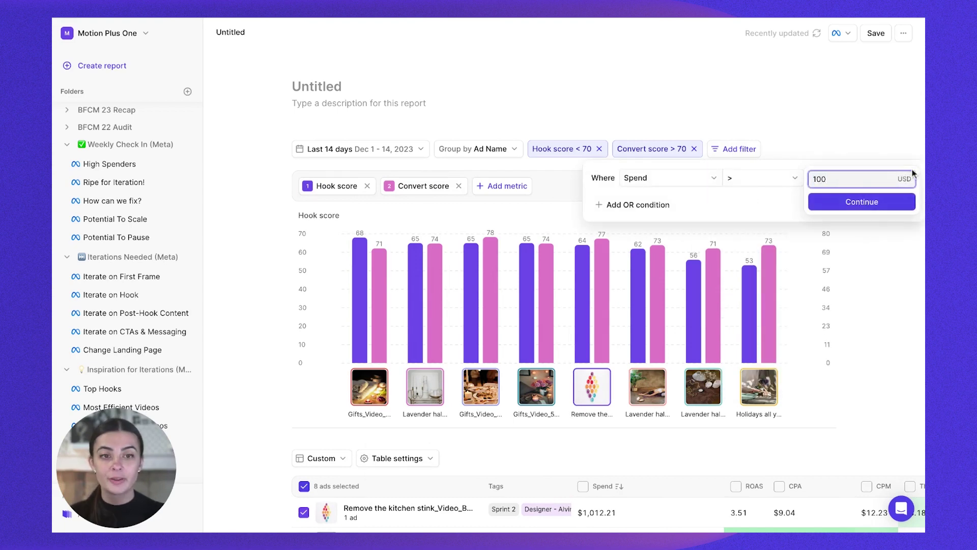
pyautogui.click(895, 201)
pyautogui.click(898, 203)
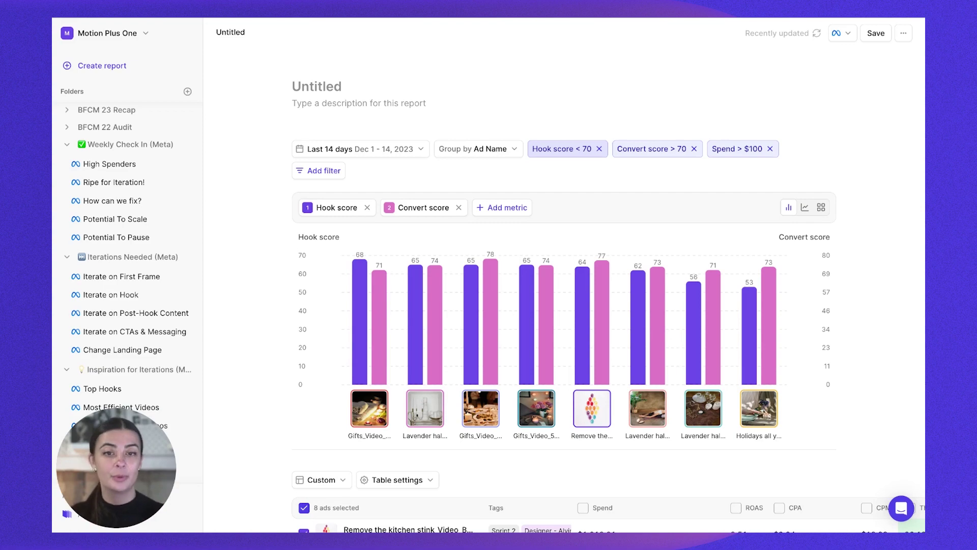
# Show the ads as creative cards and sort the table by Hook score, lowest first
pyautogui.click(822, 207)
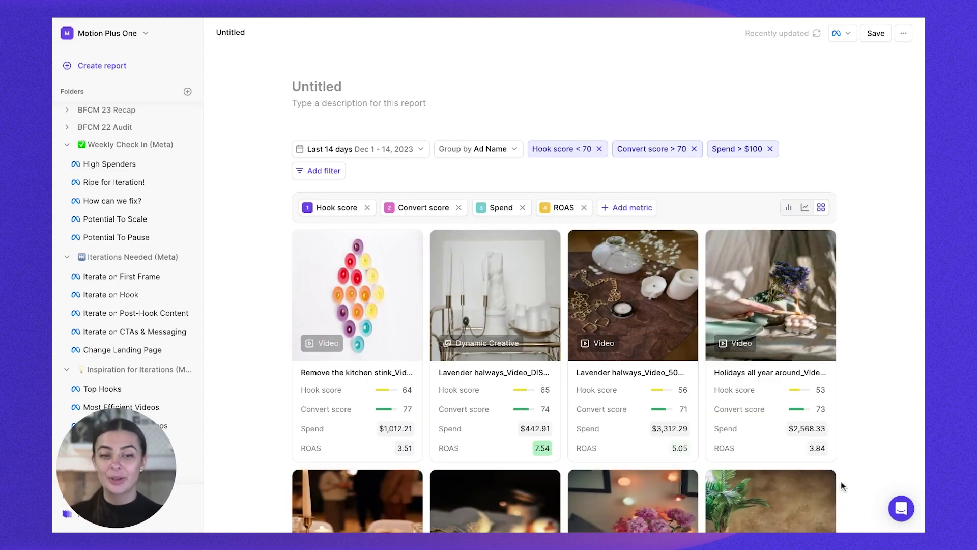
pyautogui.scroll(-8, 845, 377)
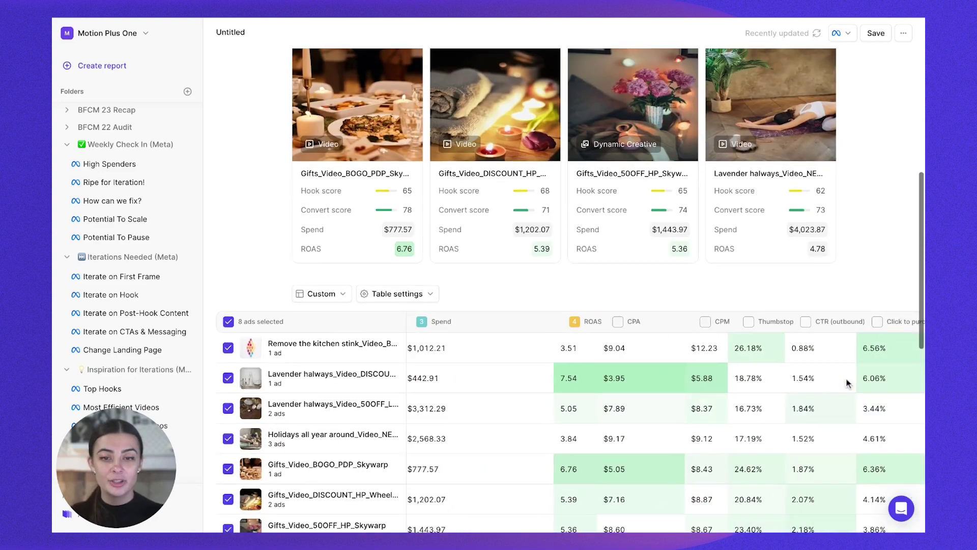
pyautogui.hscroll(10, 846, 378)
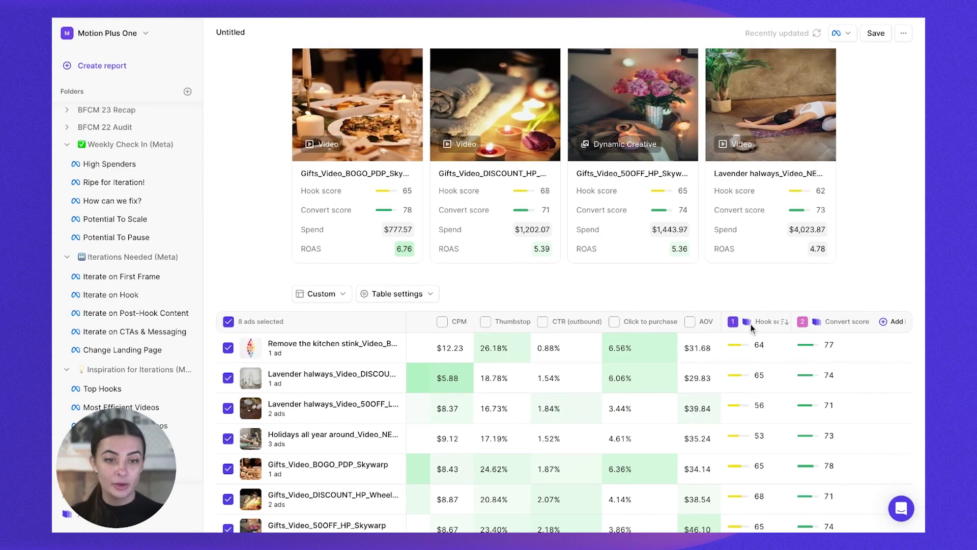
pyautogui.click(765, 322)
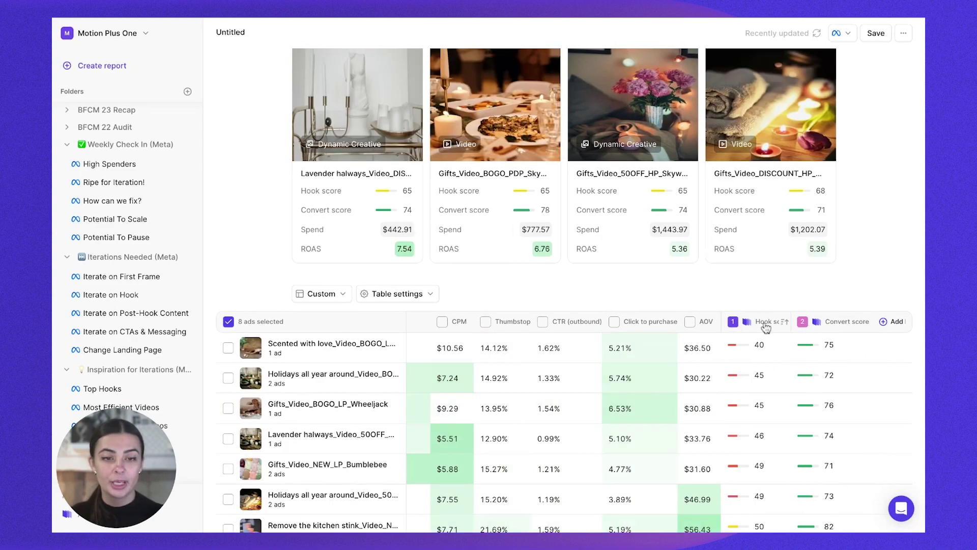
# Clear the current ad selection and select the eight ads with the lowest hook scores in the table
pyautogui.click(228, 321)
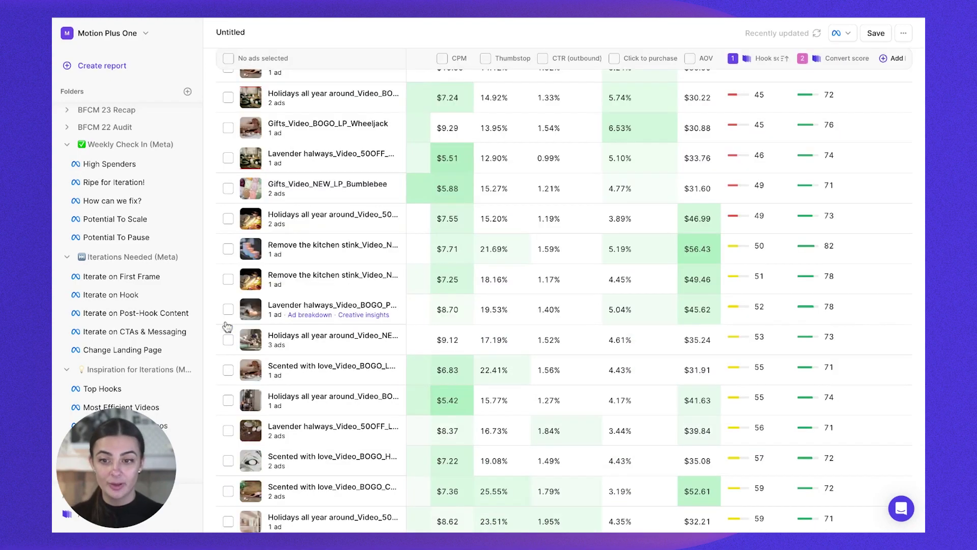
pyautogui.scroll(-6, 238, 322)
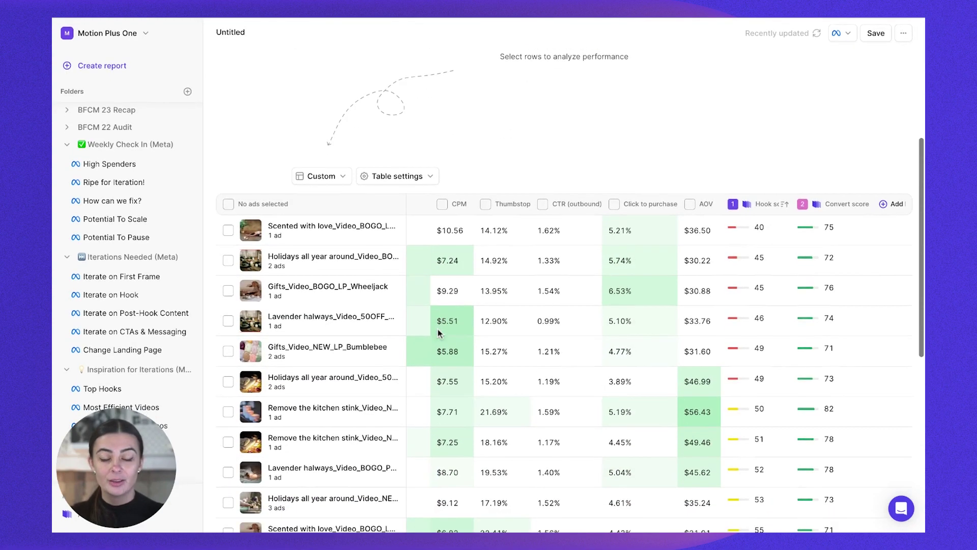
pyautogui.click(228, 229)
pyautogui.click(227, 300)
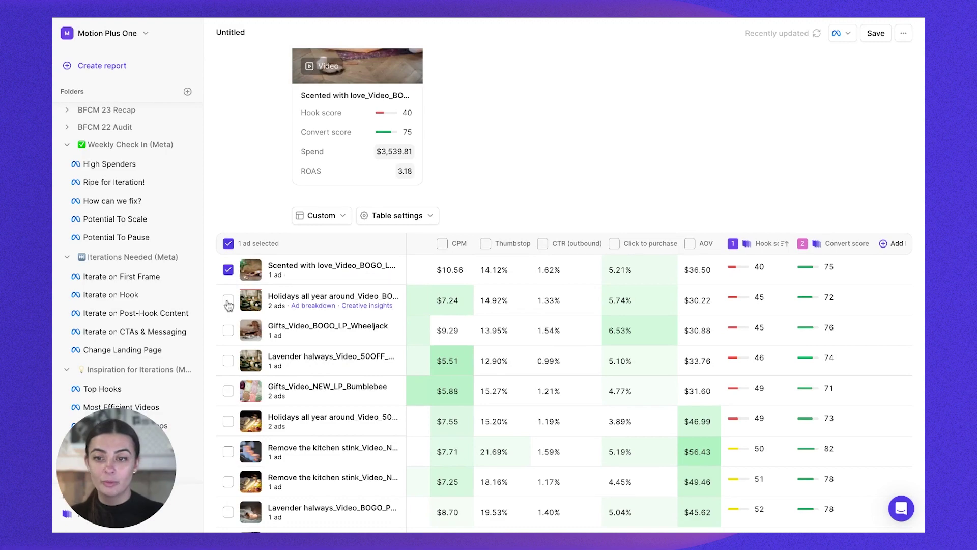
pyautogui.click(228, 330)
pyautogui.click(228, 360)
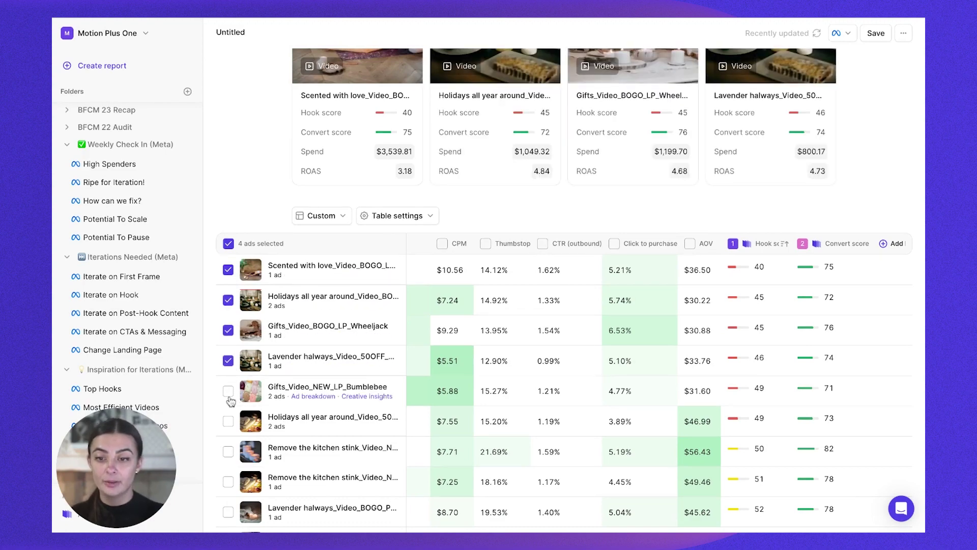
pyautogui.click(228, 391)
pyautogui.scroll(-4, 232, 450)
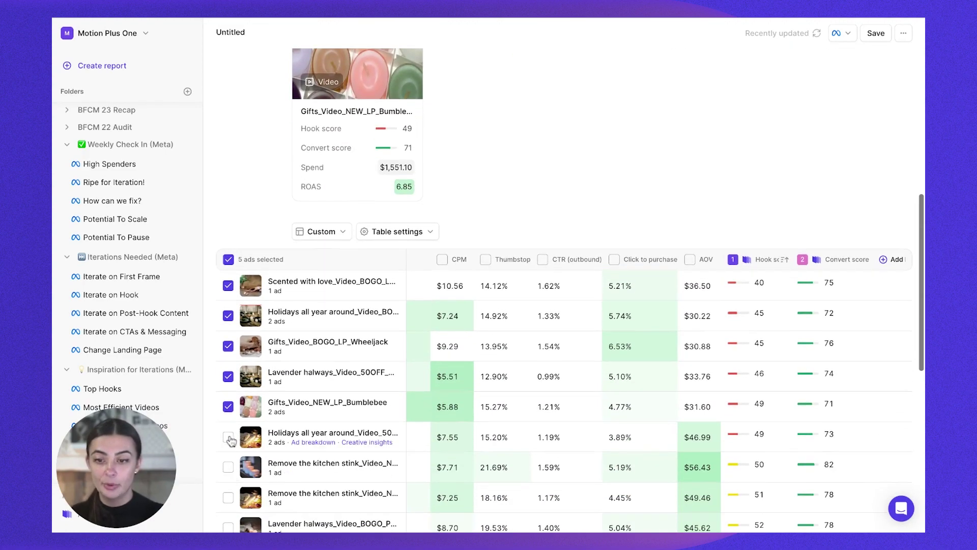
pyautogui.click(231, 441)
pyautogui.scroll(-1, 232, 442)
pyautogui.click(228, 421)
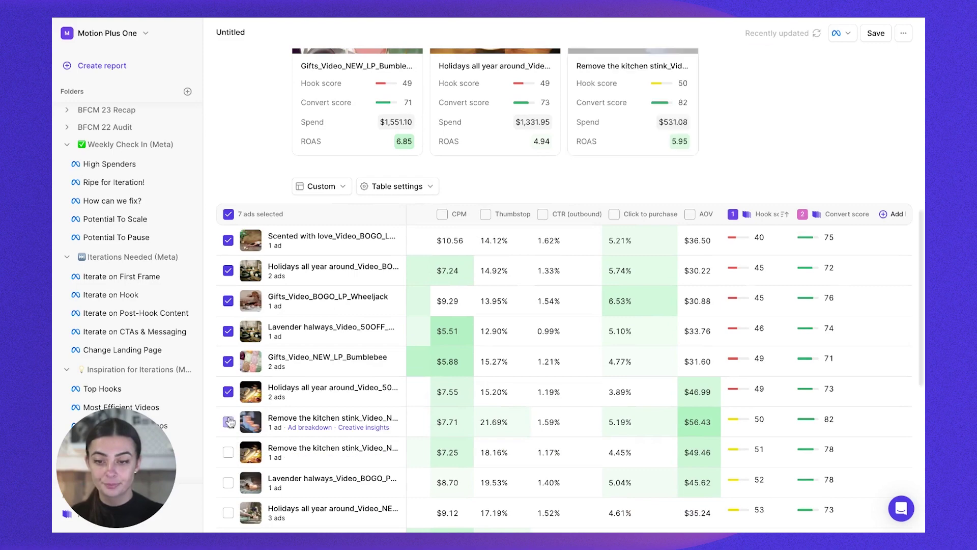
pyautogui.click(228, 452)
# Examine the Hook score and Convert score values on the cards of the selected ads
pyautogui.scroll(10, 556, 379)
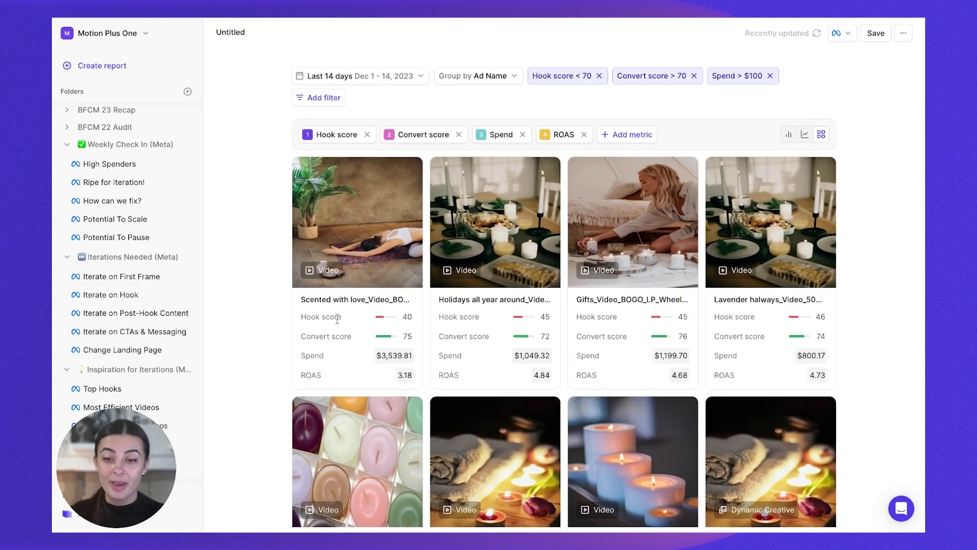
pyautogui.moveTo(388, 318)
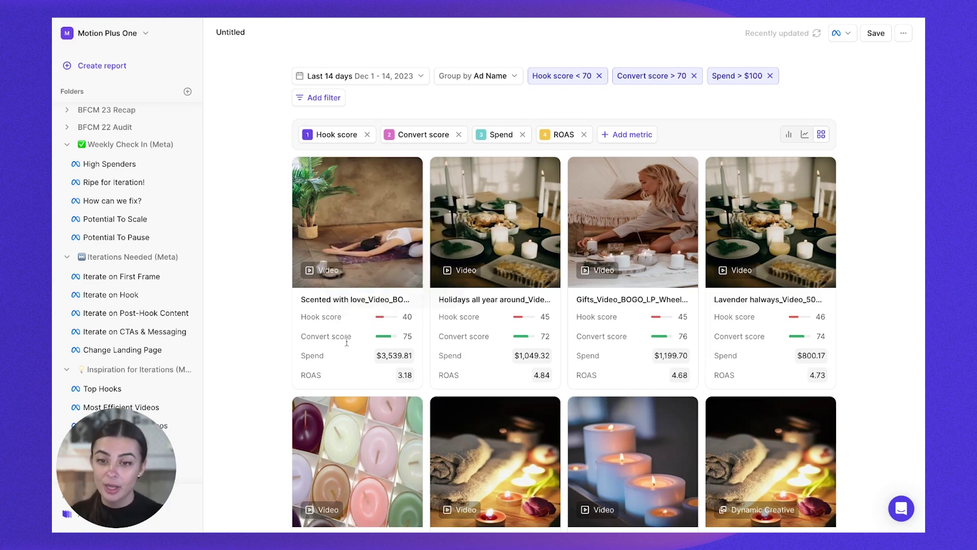
pyautogui.moveTo(384, 338)
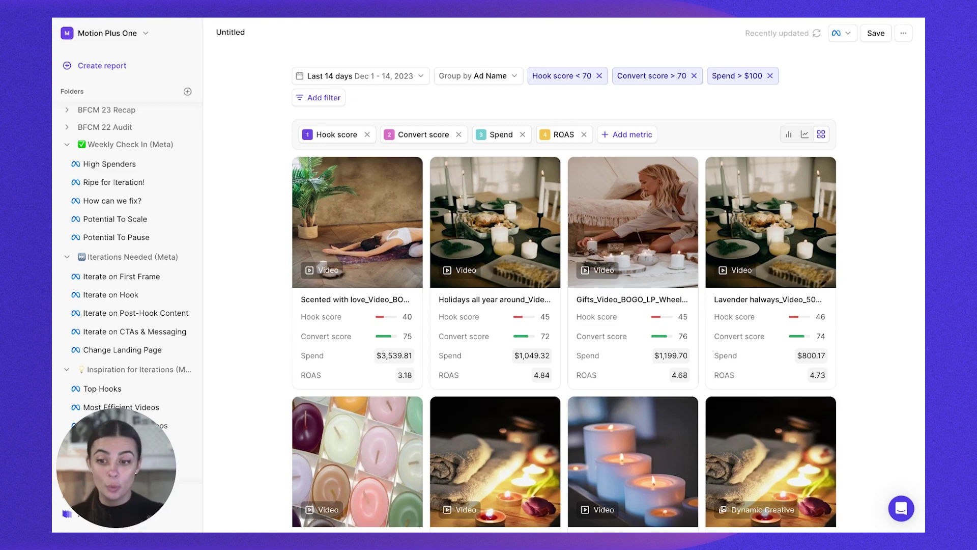
pyautogui.scroll(2, 564, 305)
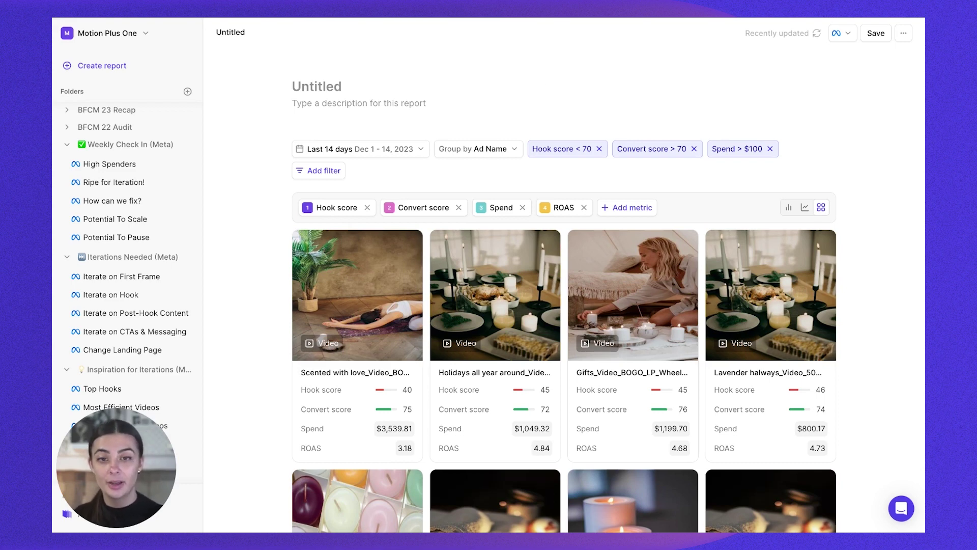
pyautogui.scroll(-1, 263, 199)
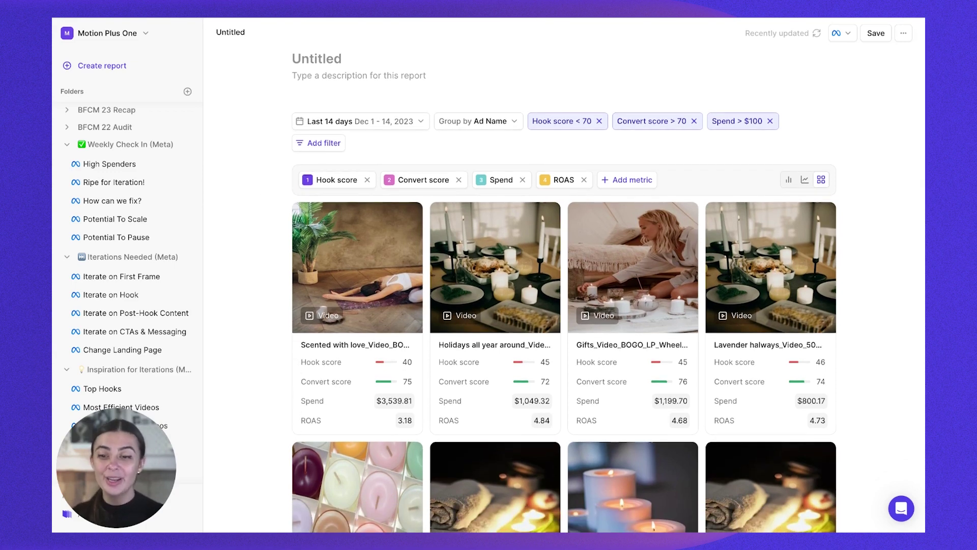
# Open the Top Hooks report in the Inspiration for Iterations folder
pyautogui.click(116, 390)
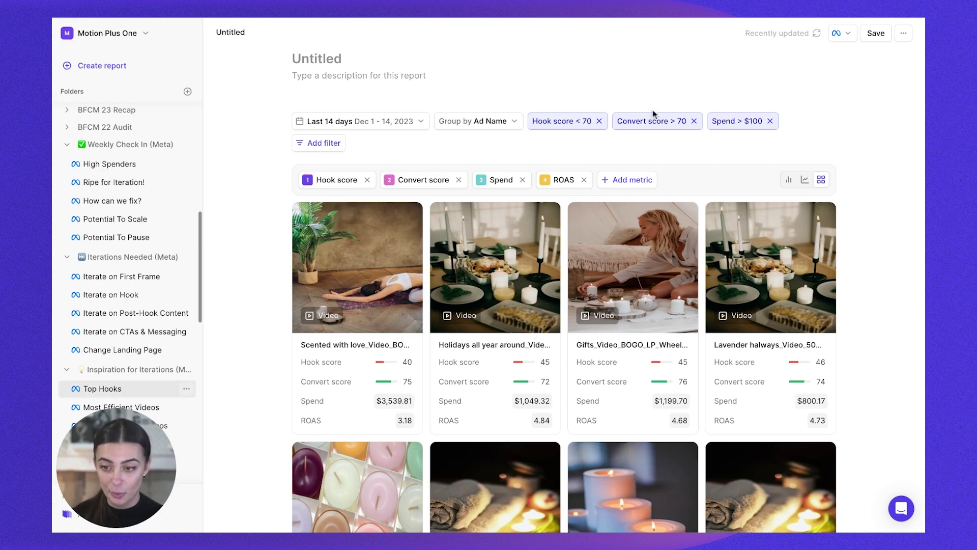